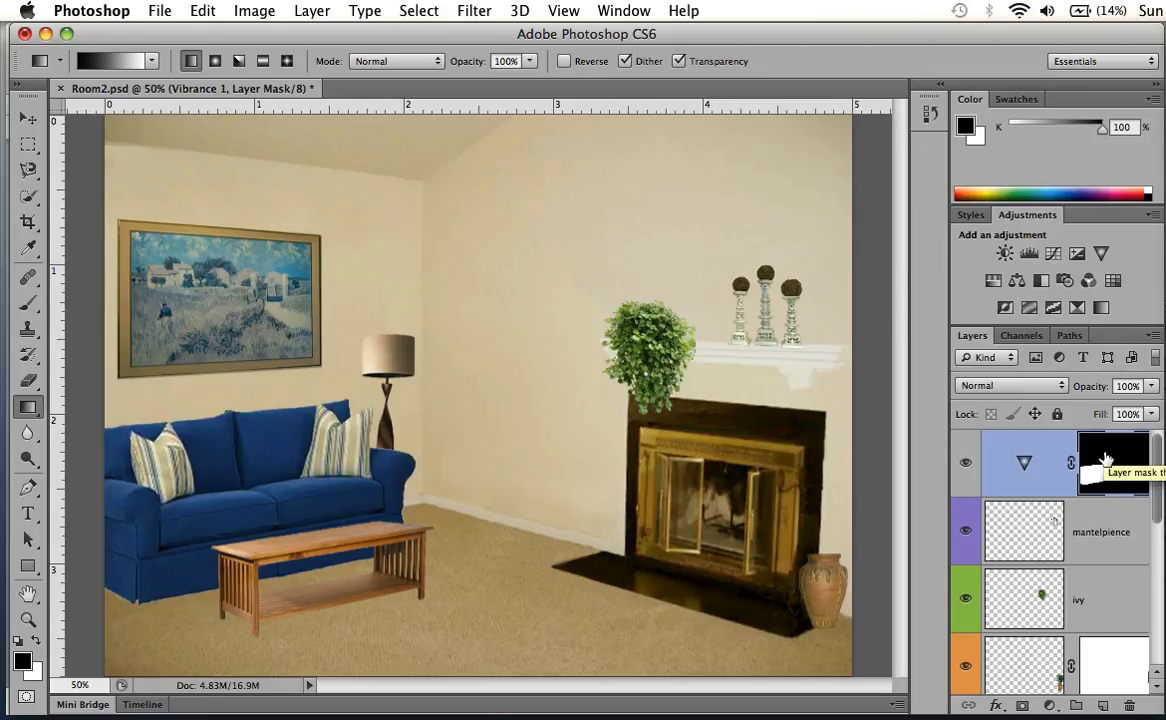
- Invert the Vibrance 1 layer mask, and try inverting the colors of the sofa layer
key(super+i)
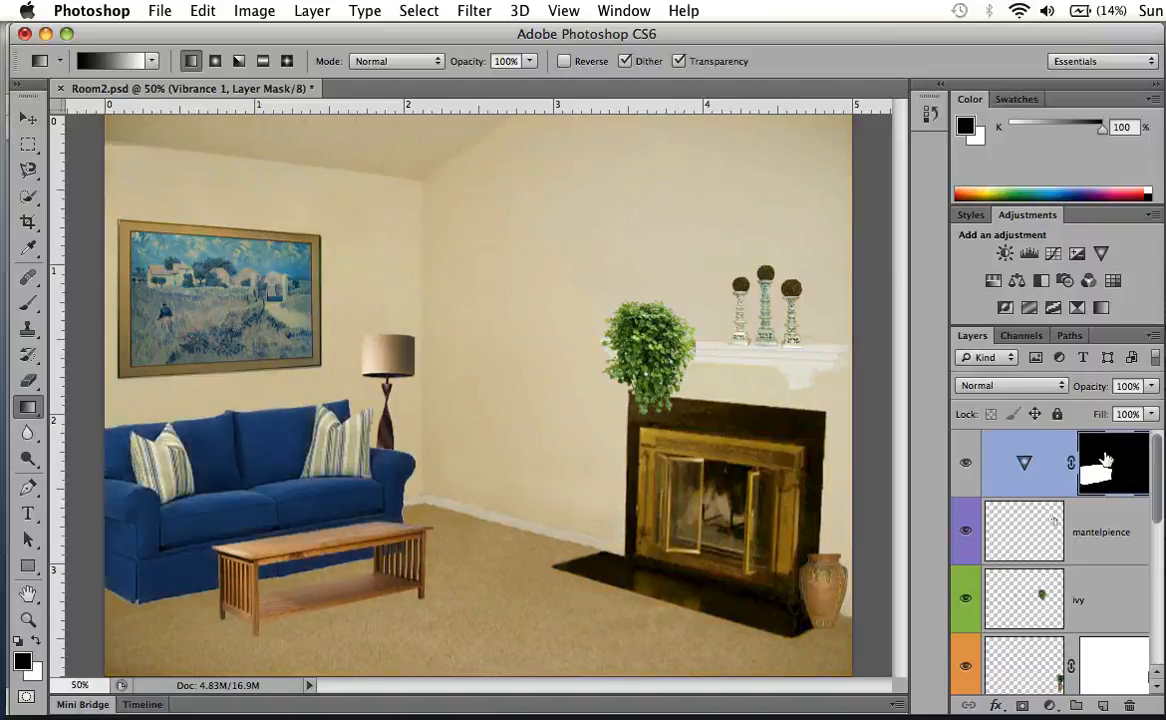
scroll(1105, 470, down, 5)
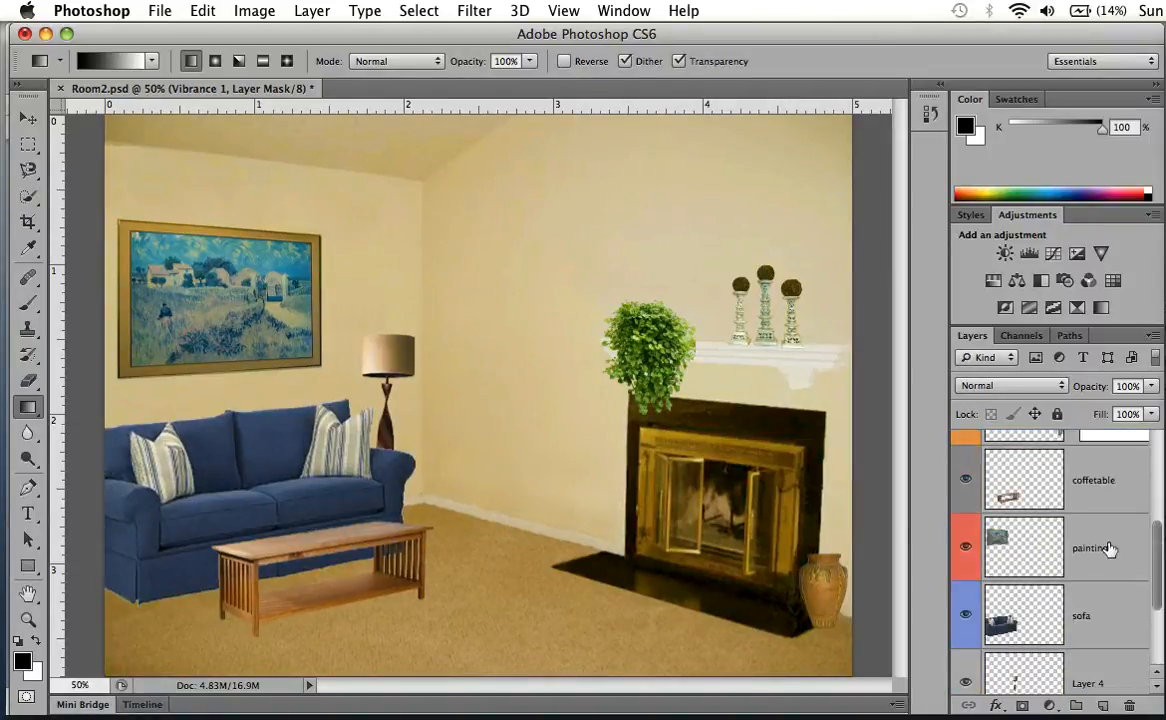
click(1085, 622)
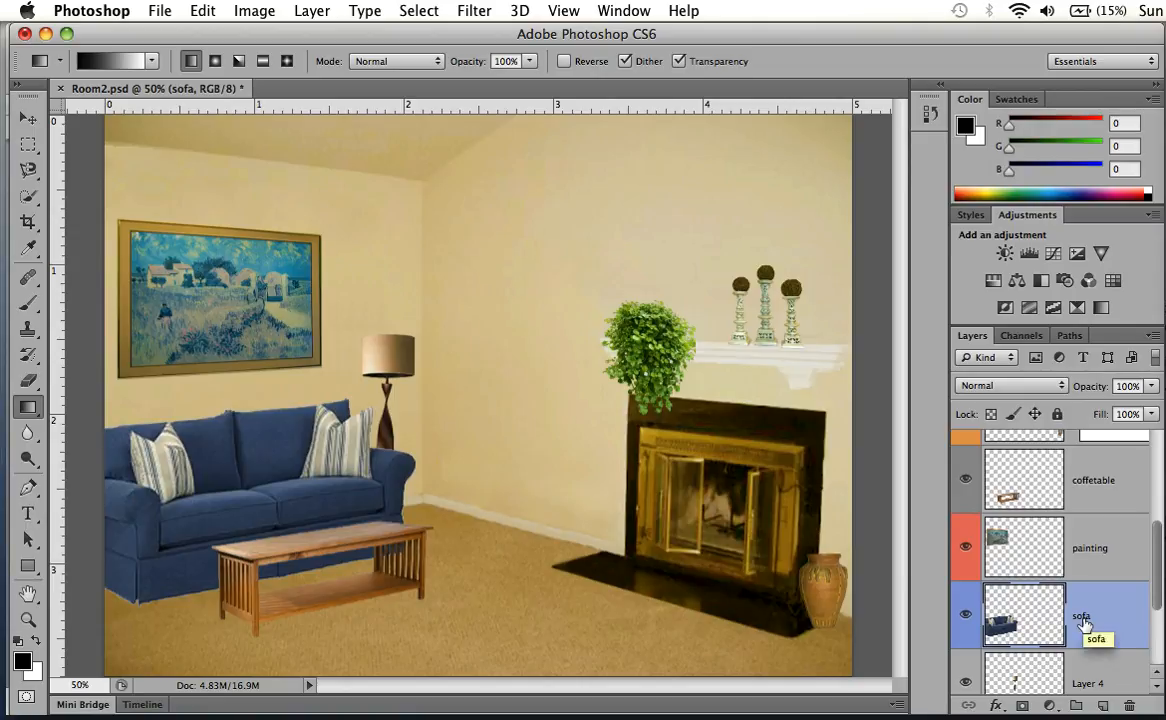
key(ctrl+z)
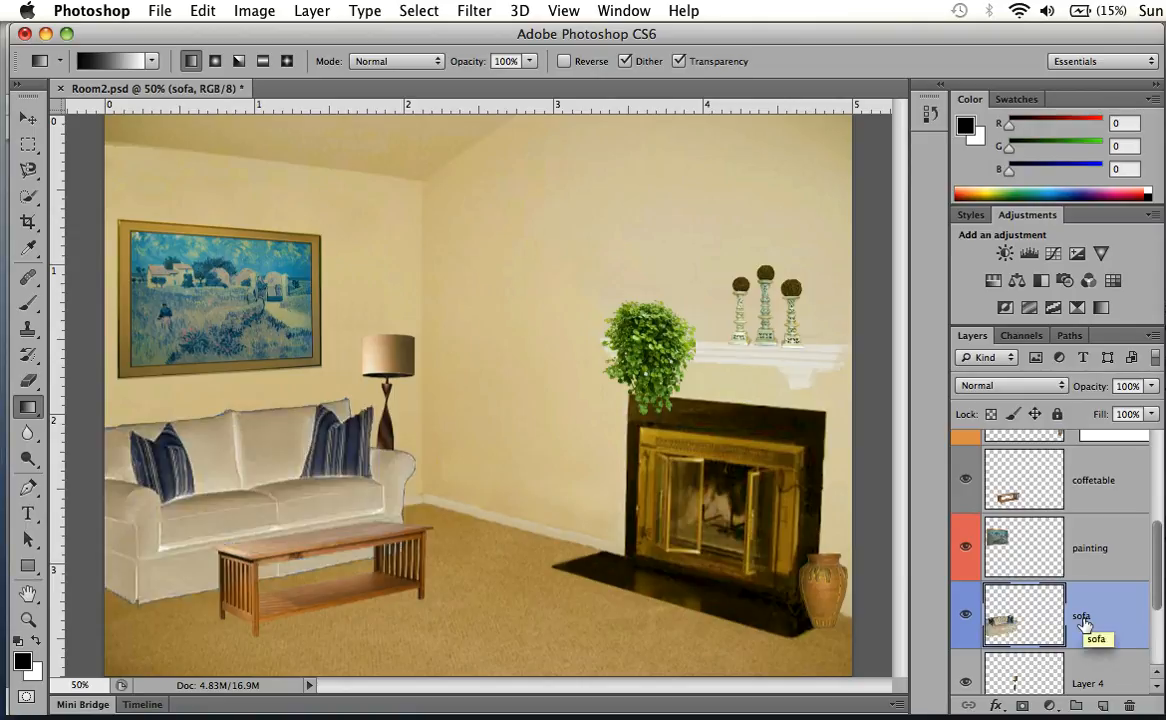
key(ctrl+z)
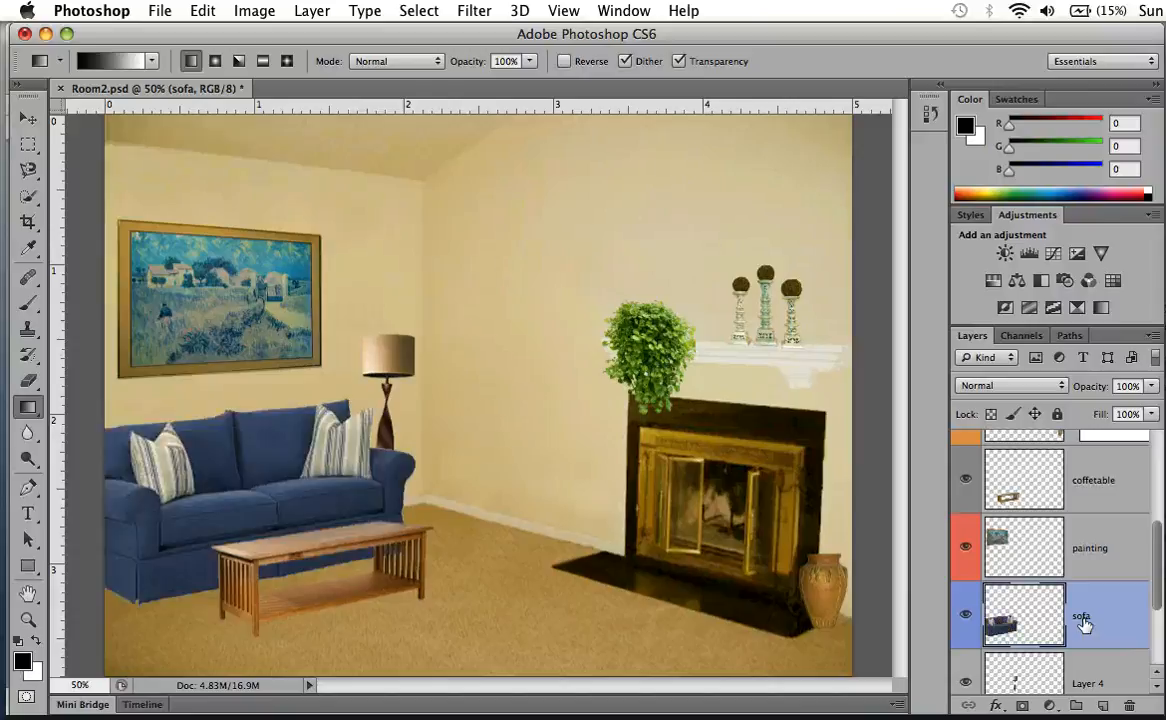
key(ctrl+i)
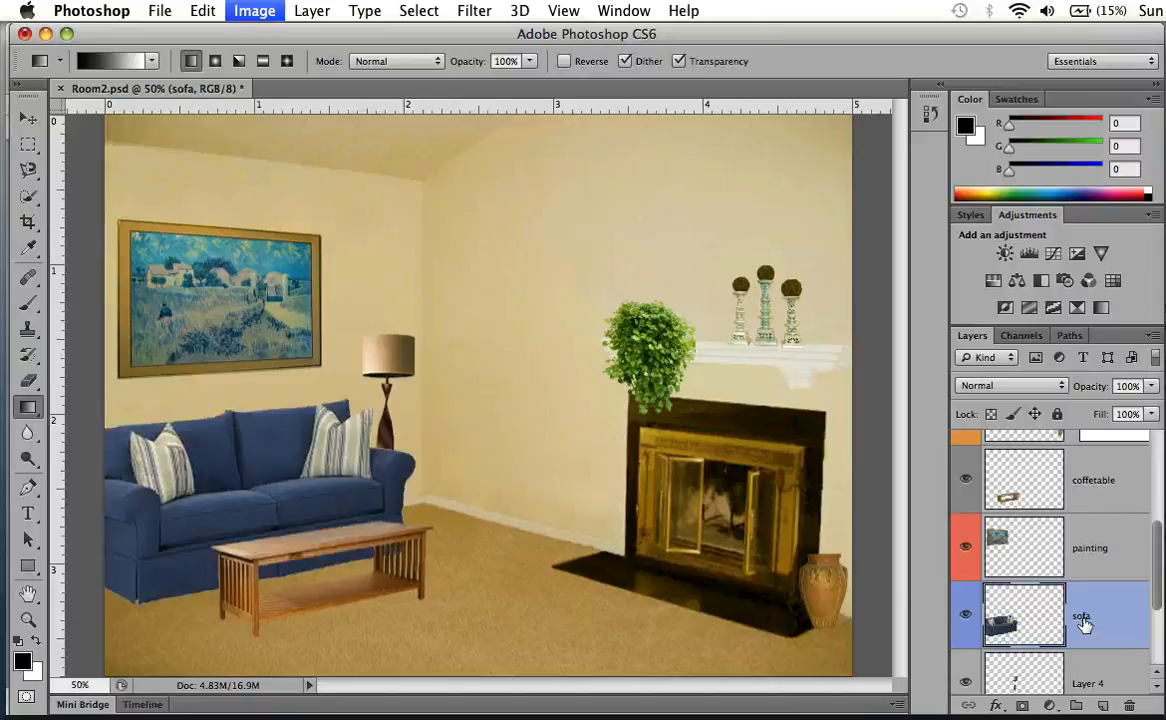
key(ctrl+i)
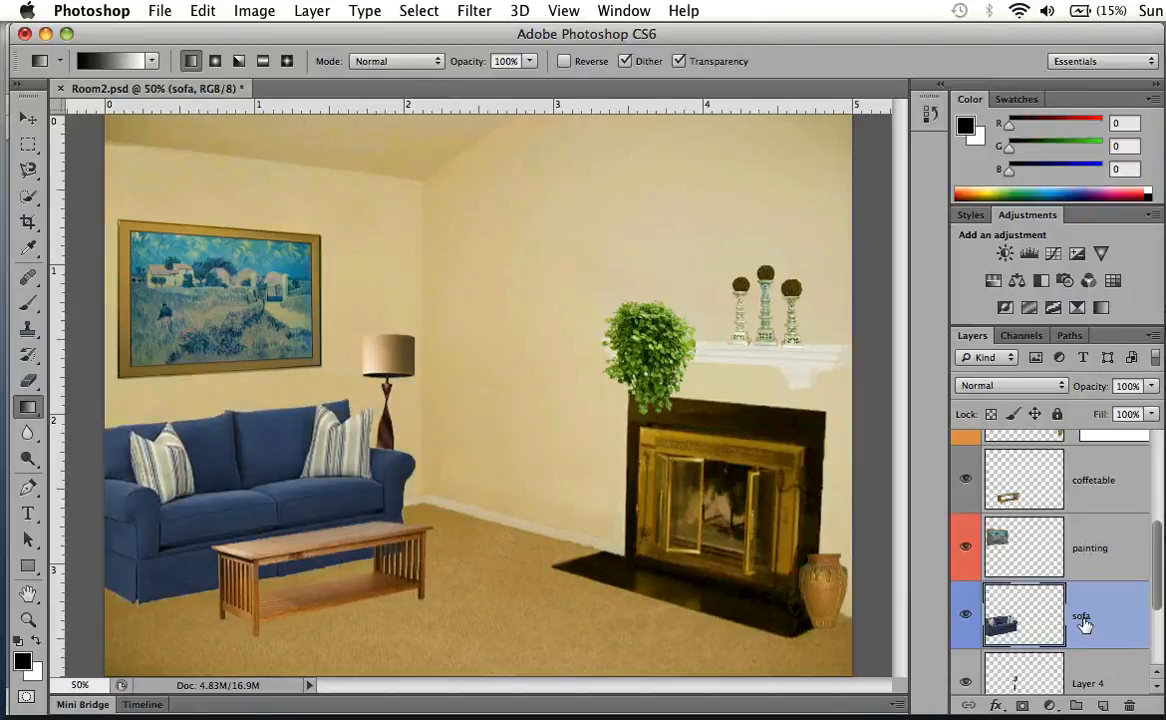
key(ctrl+i)
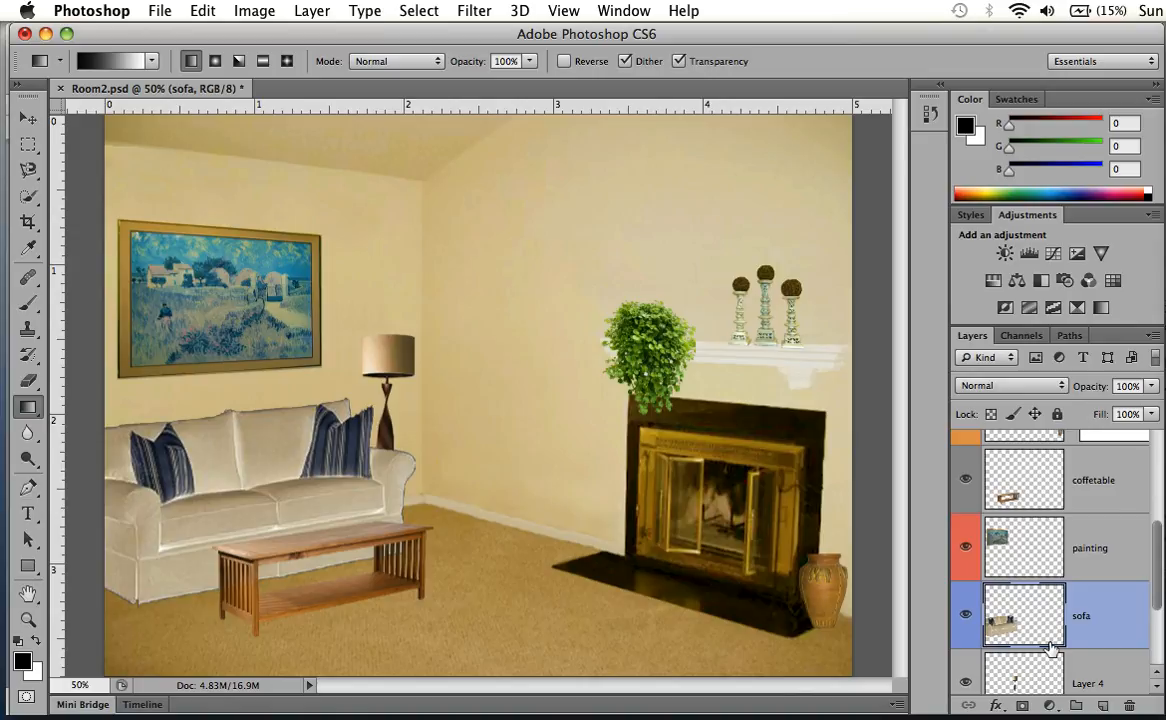
key(ctrl+z)
- Invert the Vibrance 1 layer mask back so the adjustment affects only the sofa
scroll(1080, 580, up, 3)
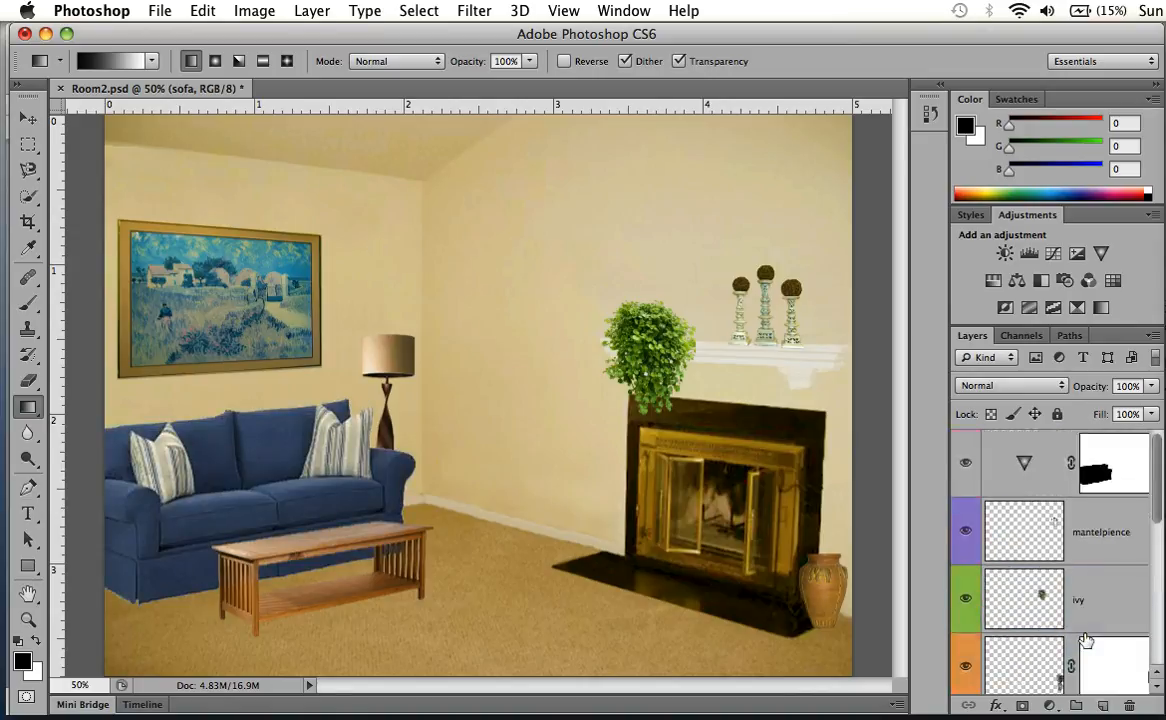
click(1045, 470)
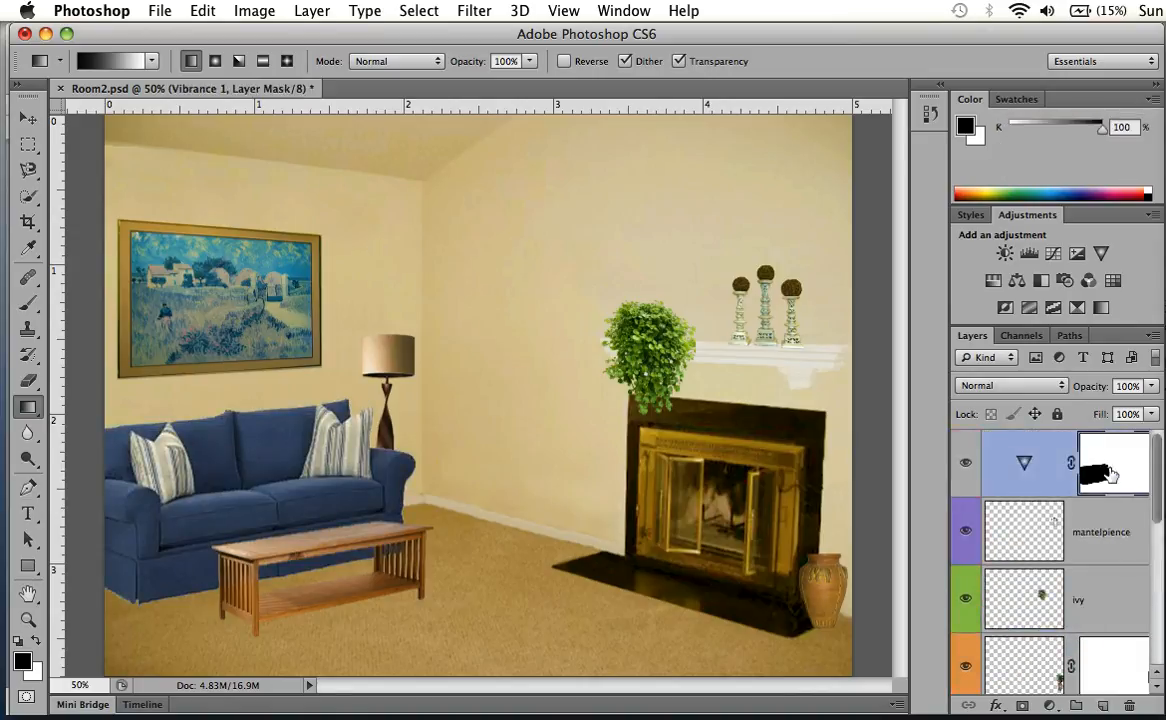
key(super+i)
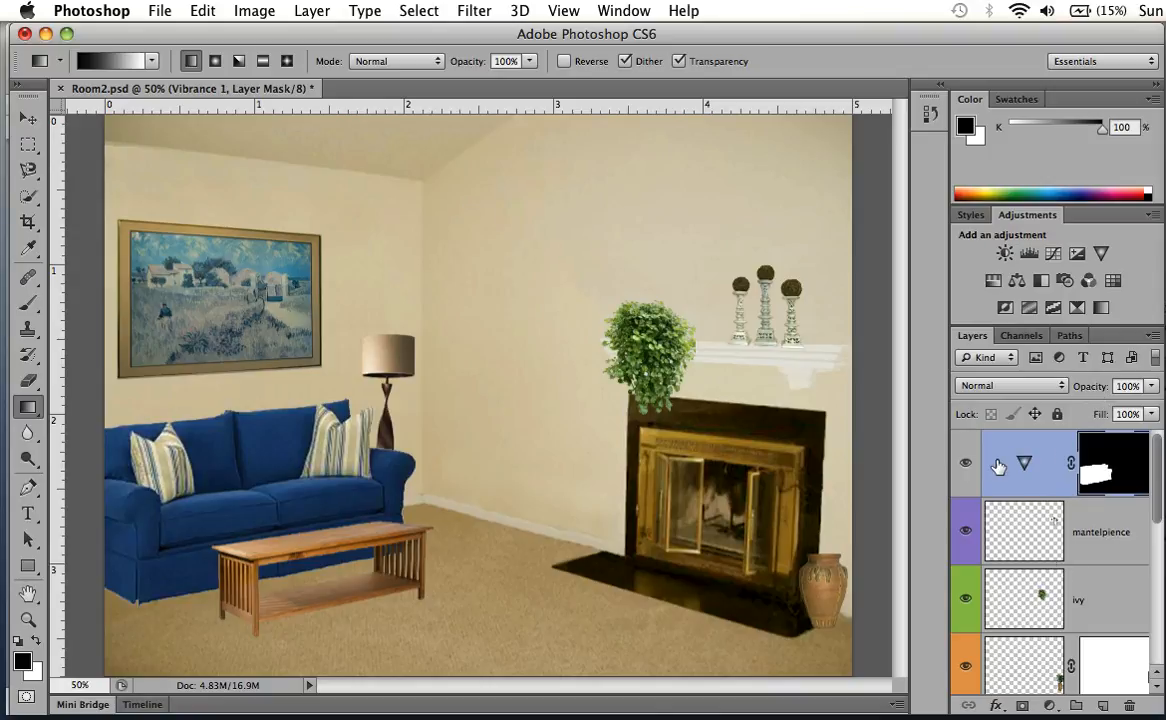
- Lower the opacity of the Vibrance 1 adjustment layer to 50%
scroll(1068, 545, down, 3)
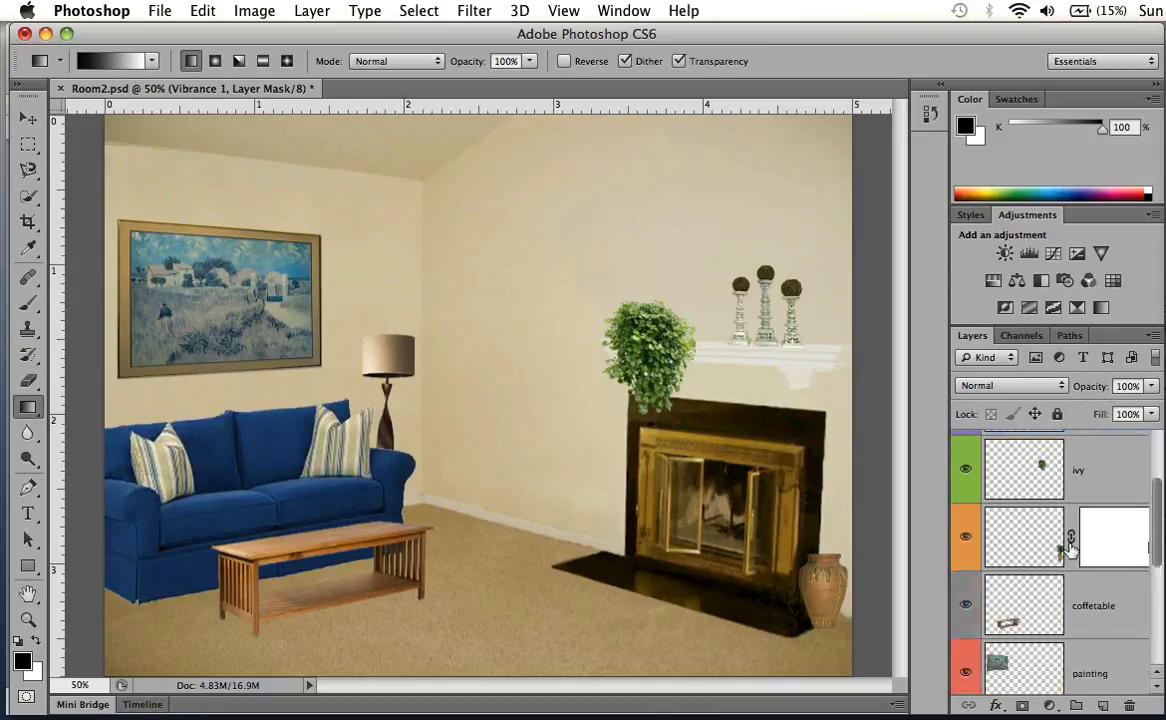
scroll(1070, 546, up, 3)
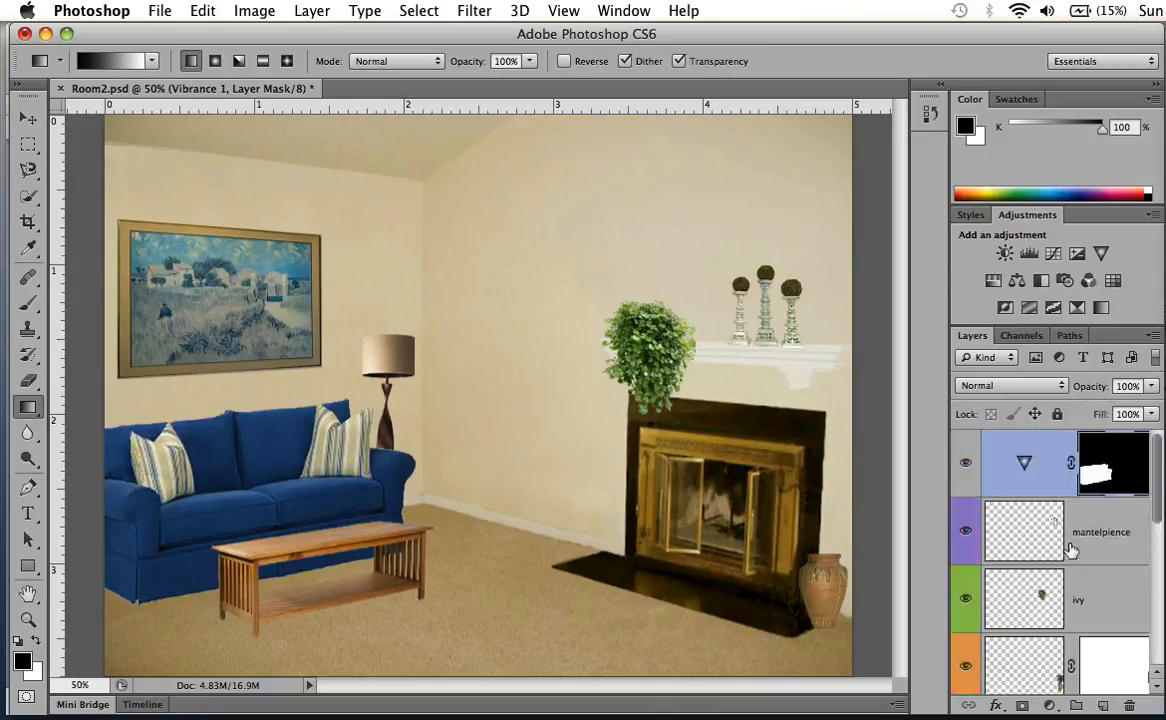
click(1030, 460)
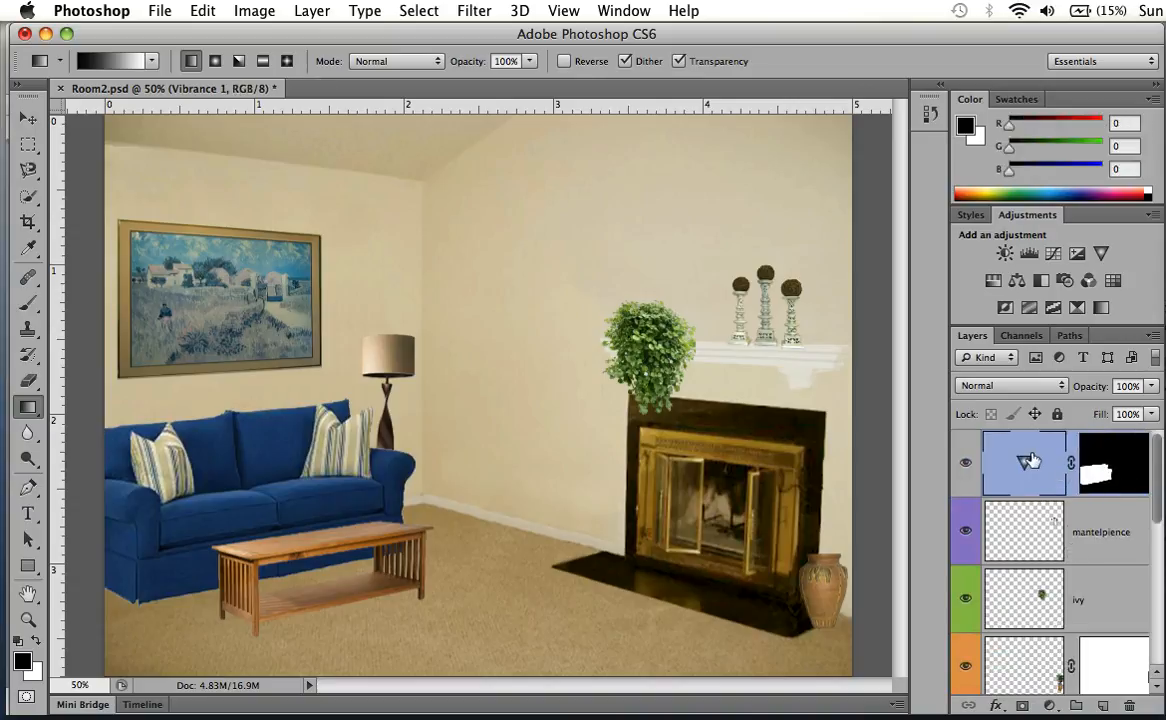
click(1096, 460)
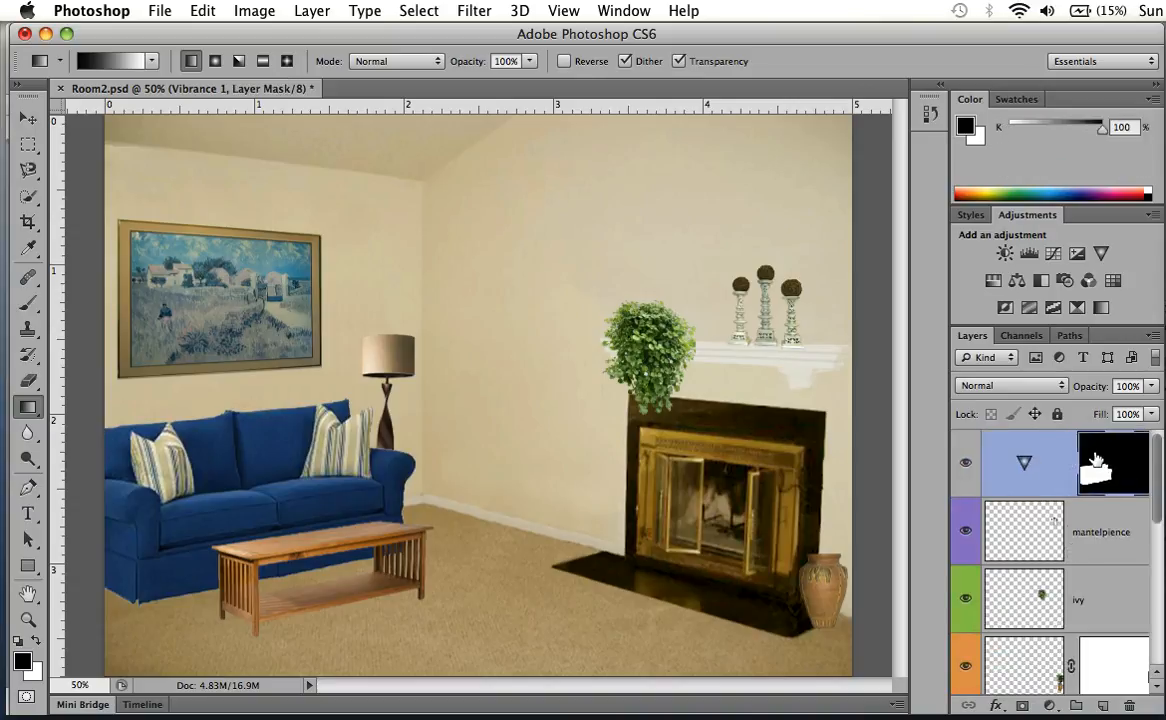
click(1151, 386)
drag(1151, 410, 1106, 412)
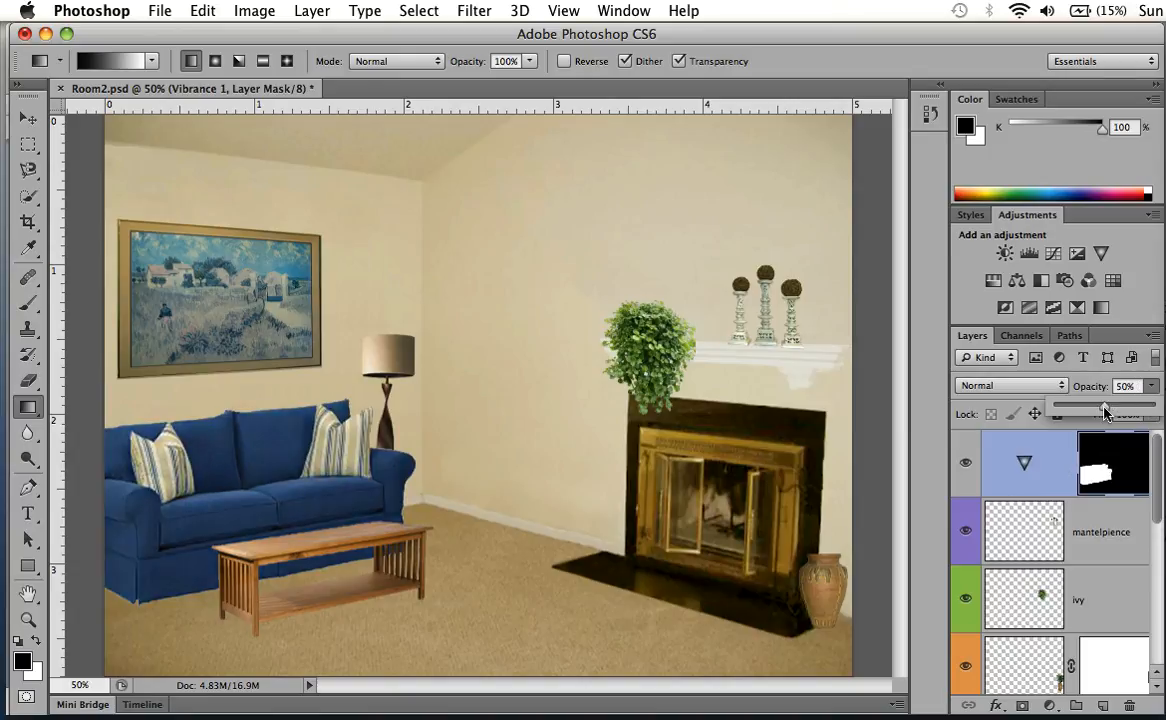
- Compare the image with the Vibrance 1 layer hidden and shown, and set its opacity to 47%
click(967, 465)
click(967, 465)
click(967, 465)
click(967, 465)
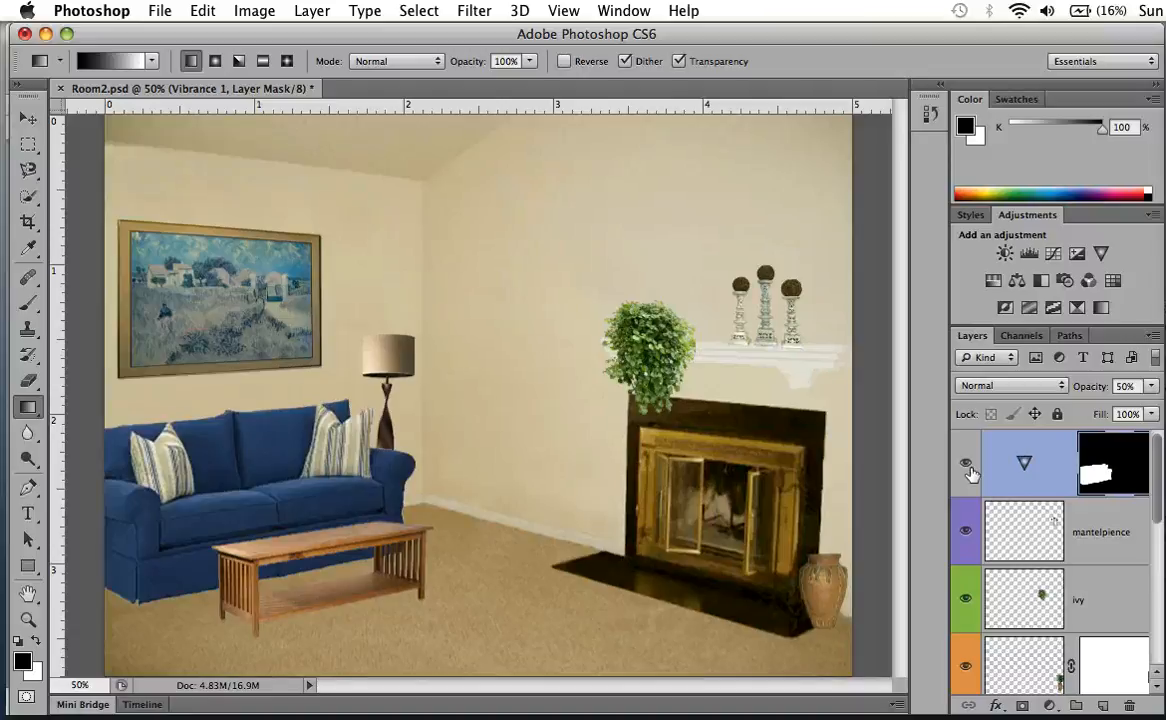
click(1151, 386)
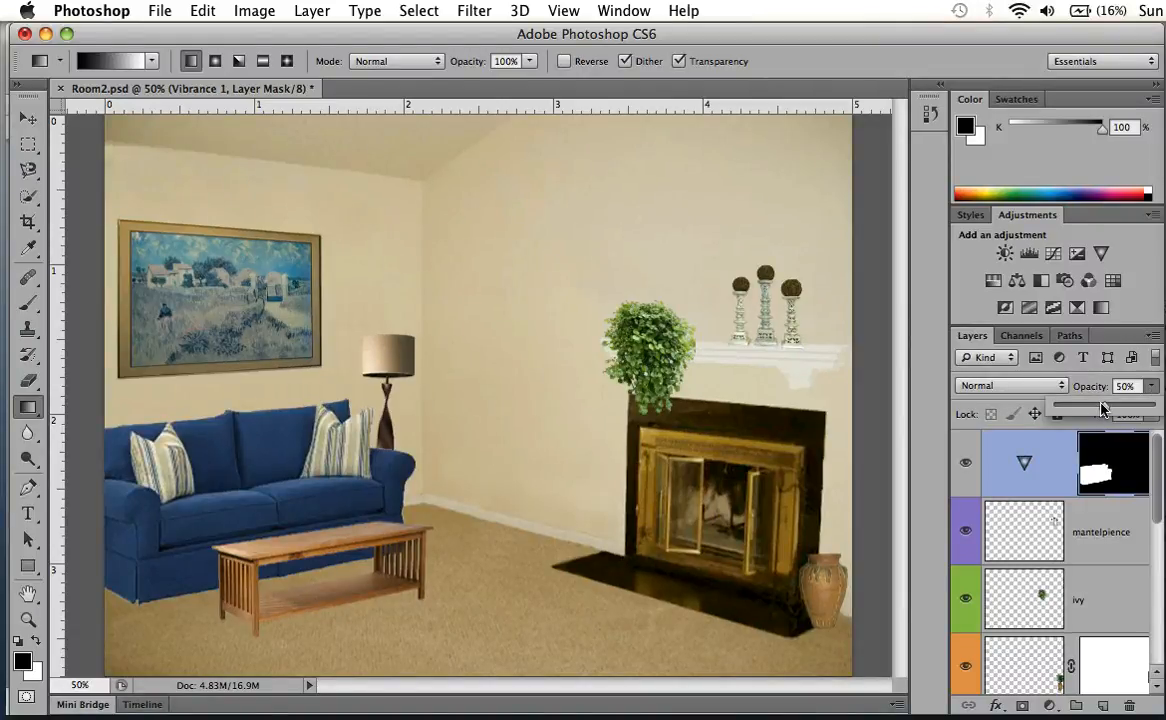
drag(1101, 407, 1098, 407)
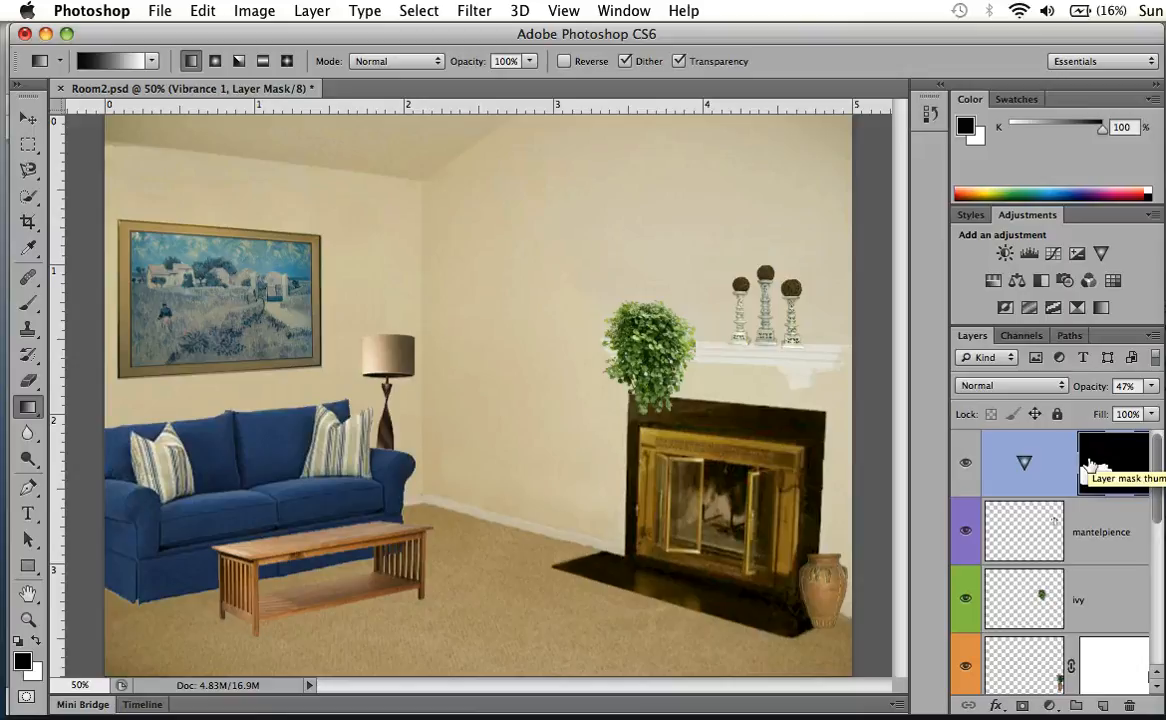
- Delete the Vibrance 1 adjustment layer and undo the deletion
key(Delete)
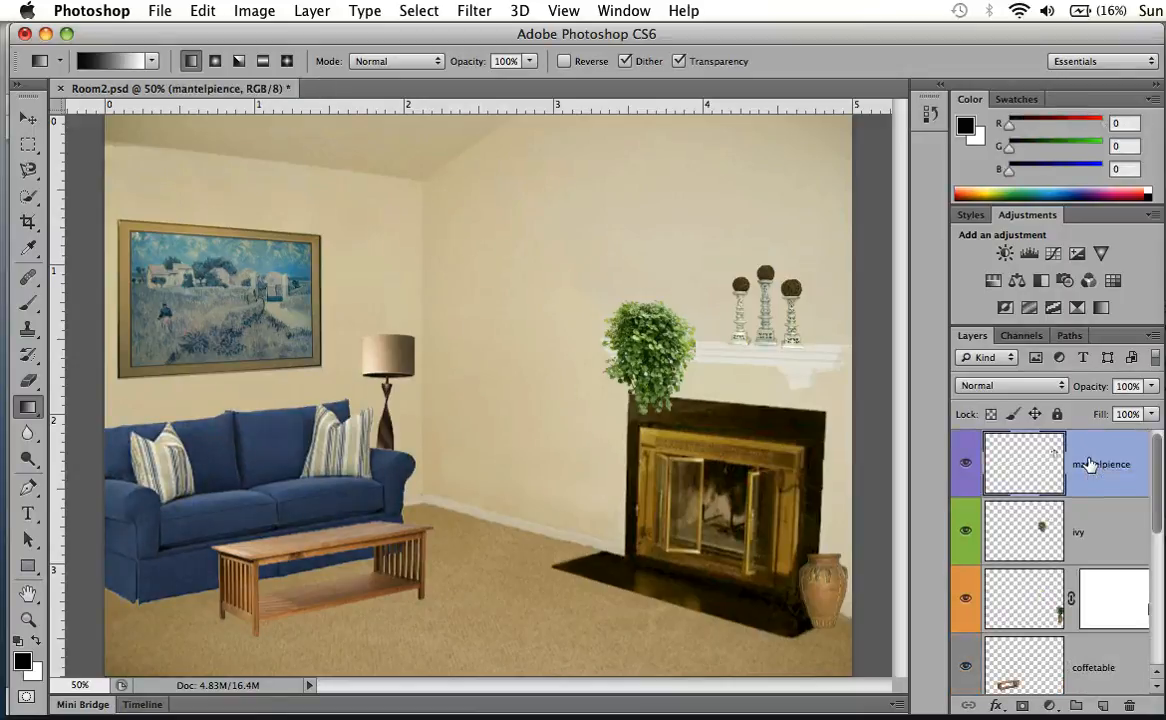
key(super+z)
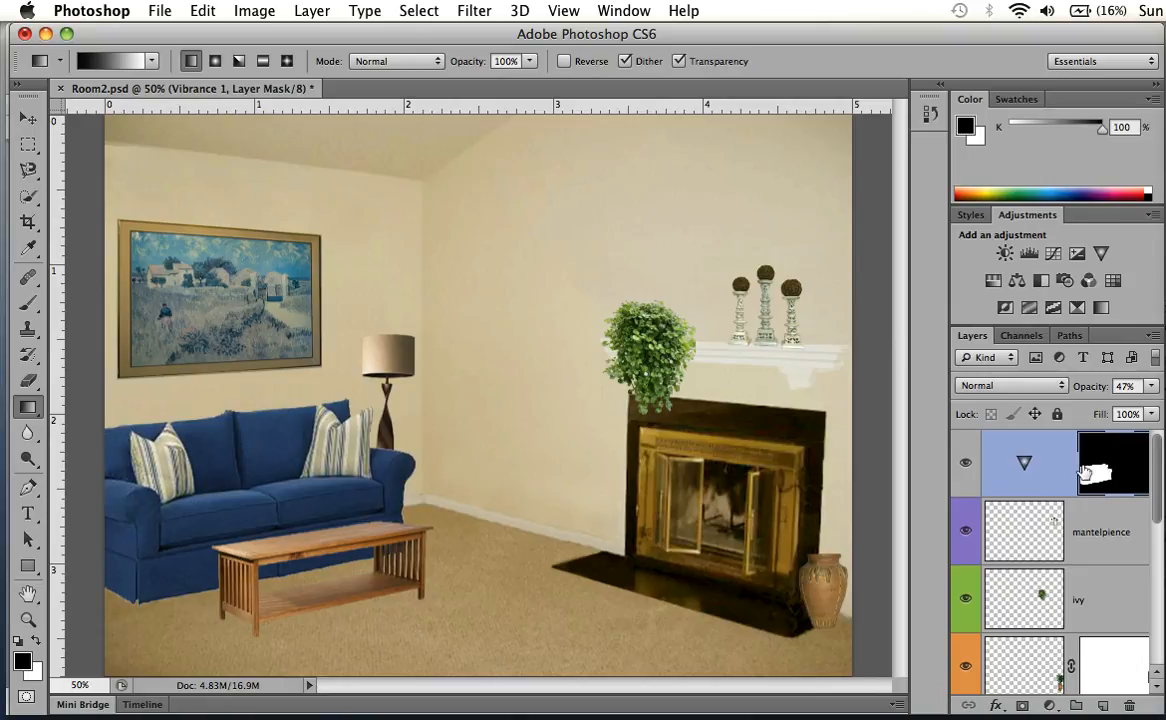
- Try the Vibrance 1 layer below the mantelpience layer, and return it to the top of the stack
click(1048, 487)
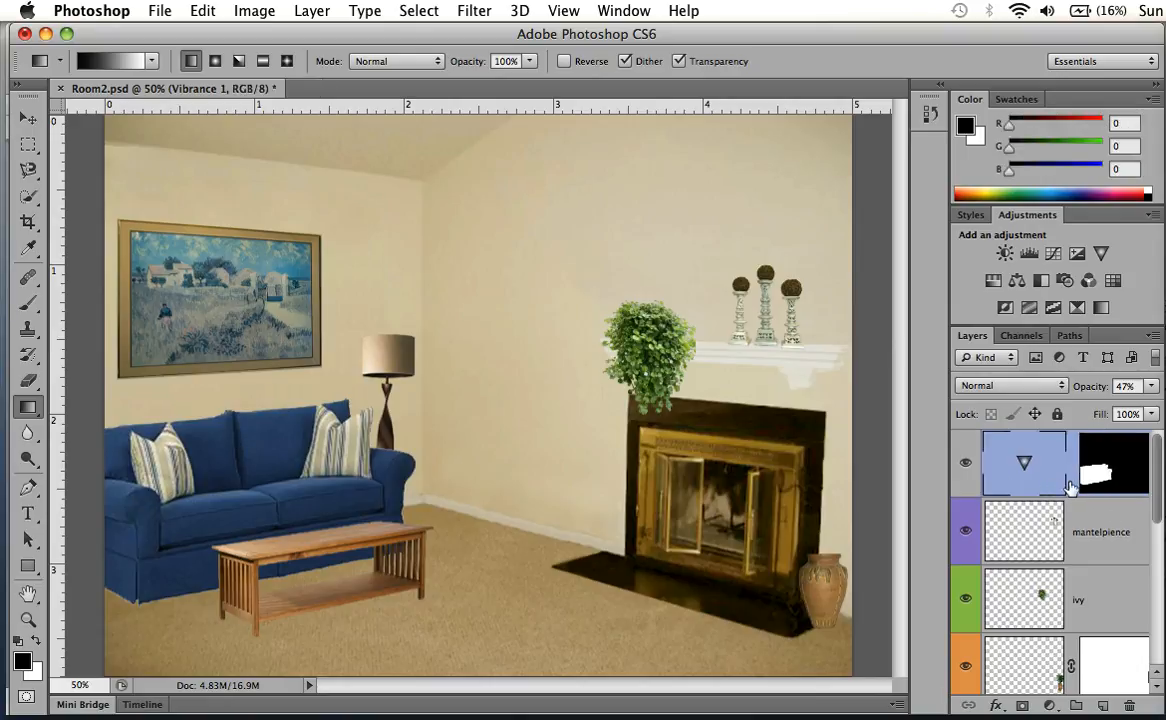
drag(1073, 507, 1060, 545)
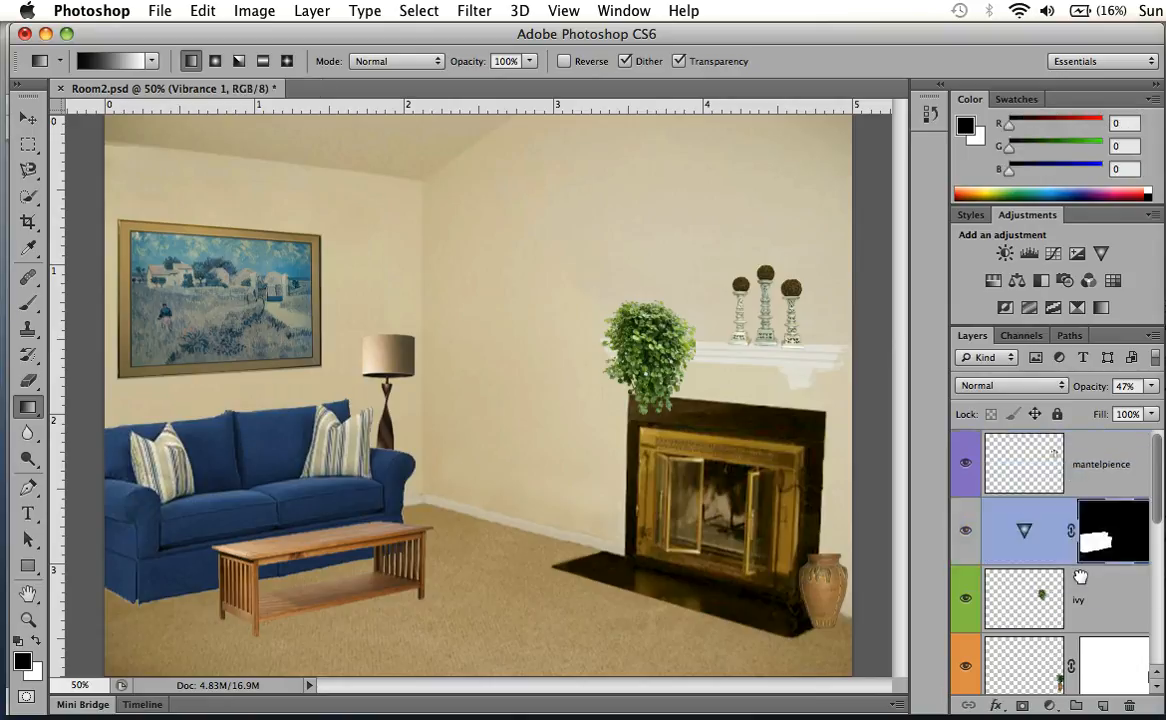
drag(1055, 500, 1054, 451)
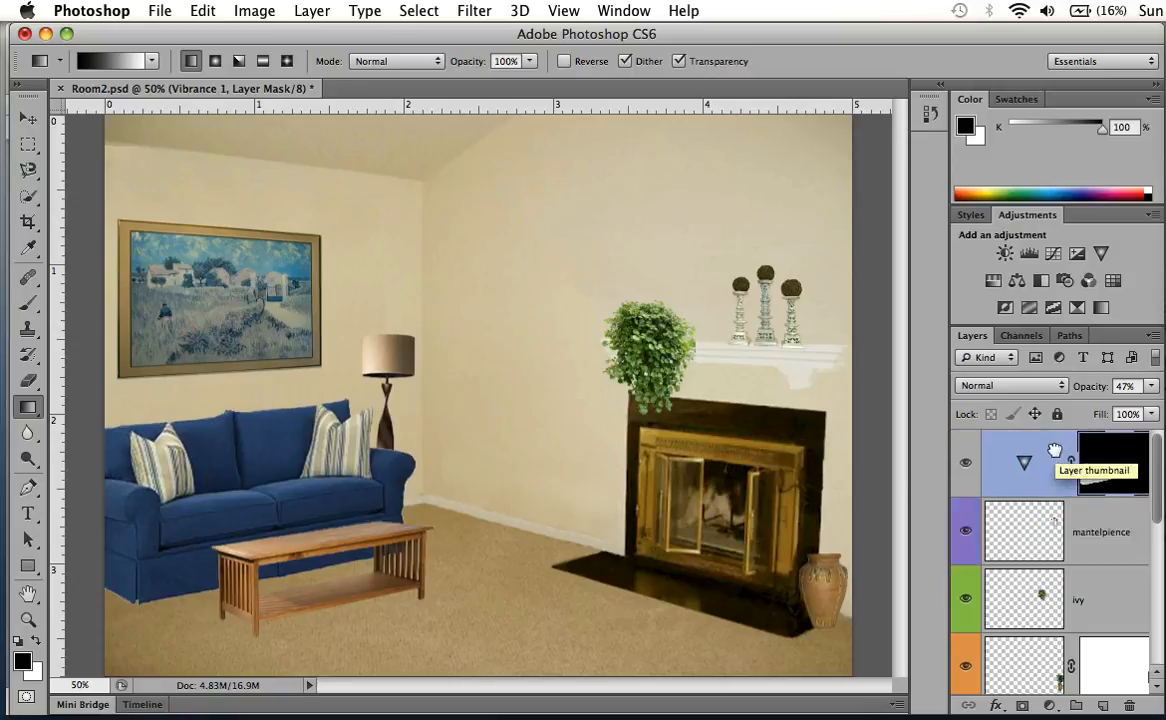
- Move the Vibrance 1 adjustment layer down the stack to directly above the sofa layer
scroll(1054, 450, down, 5)
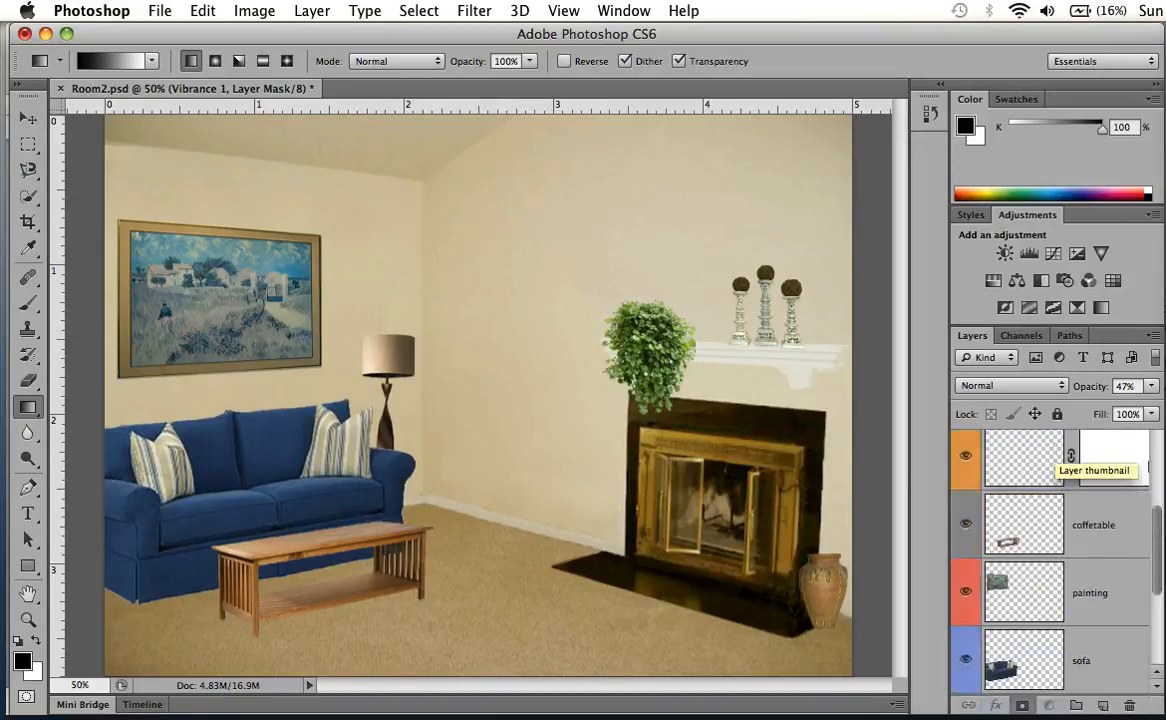
drag(1054, 455, 1047, 622)
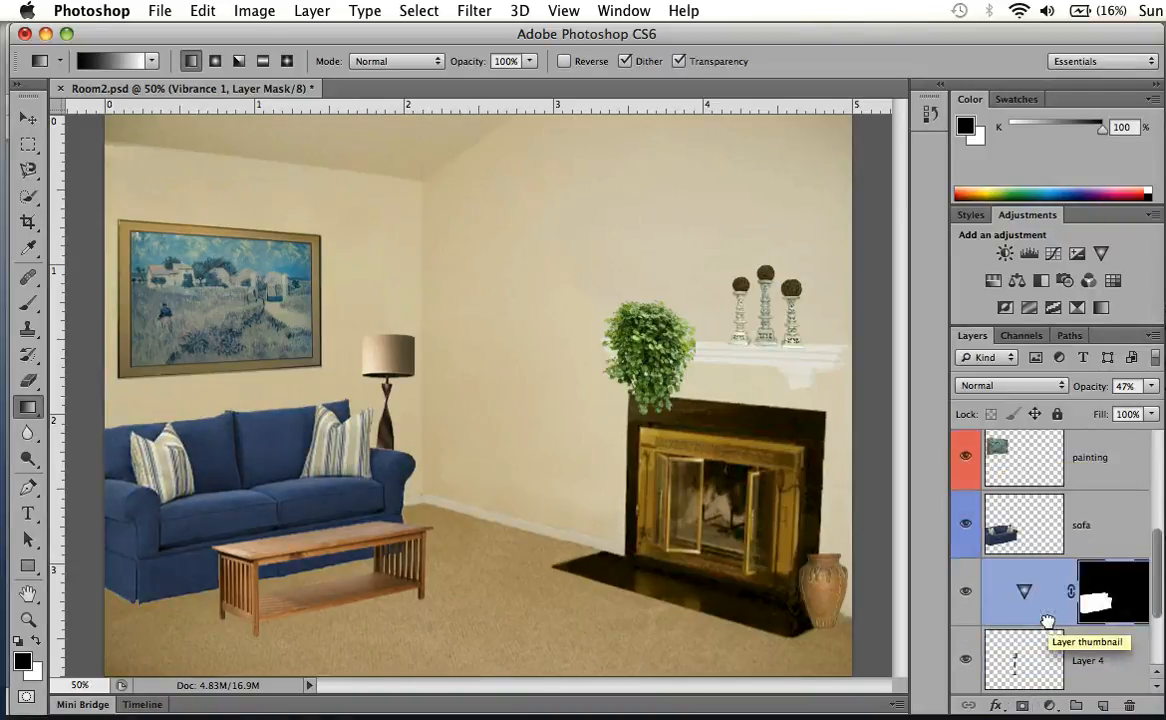
drag(1047, 622, 1049, 507)
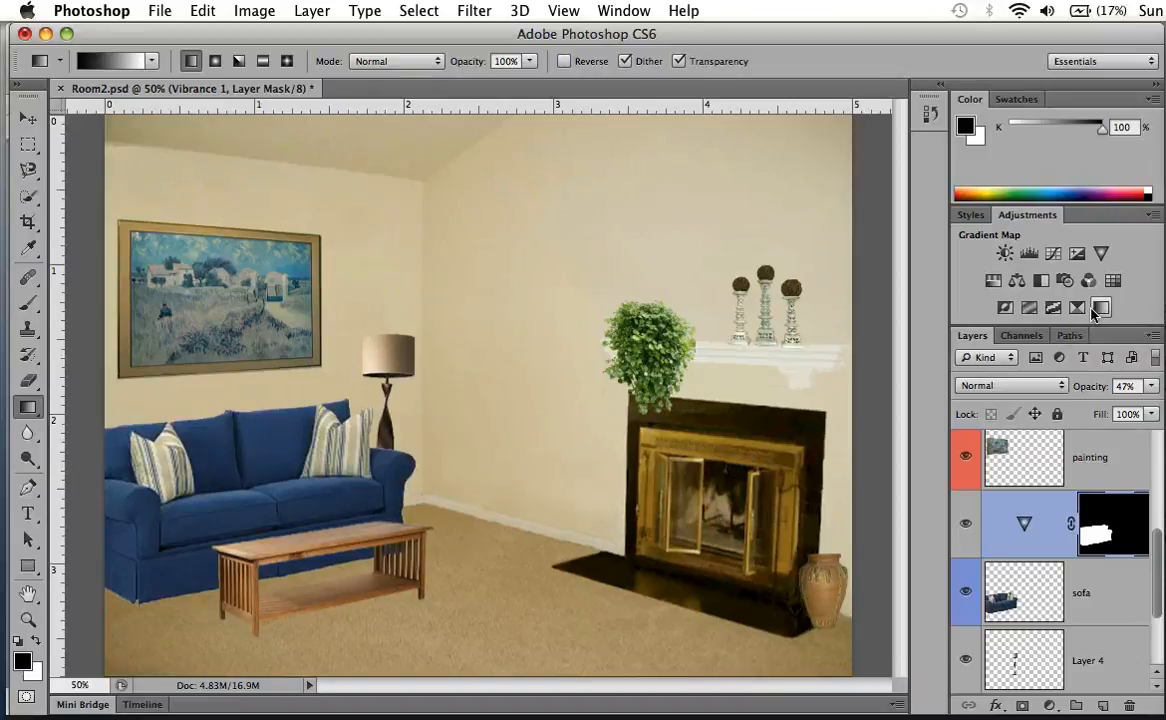
- Add two Levels adjustment layers above the Vibrance 1 layer, leaving their settings at the defaults
click(1029, 256)
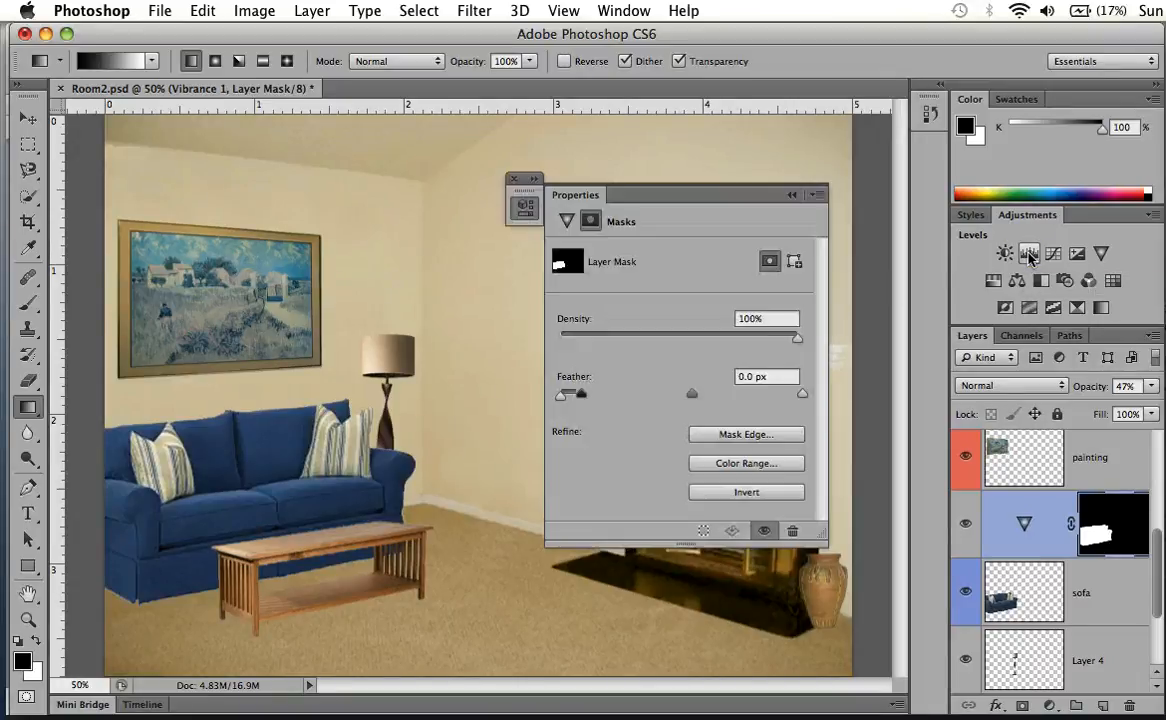
drag(627, 196, 600, 177)
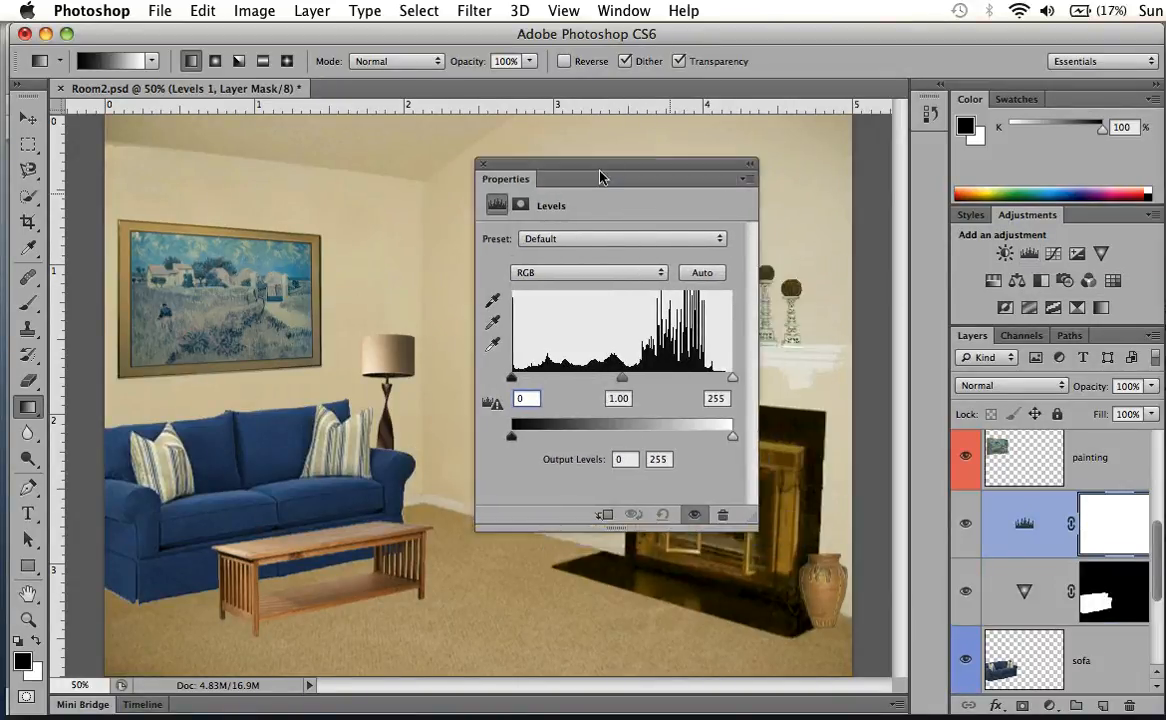
click(1029, 255)
click(482, 163)
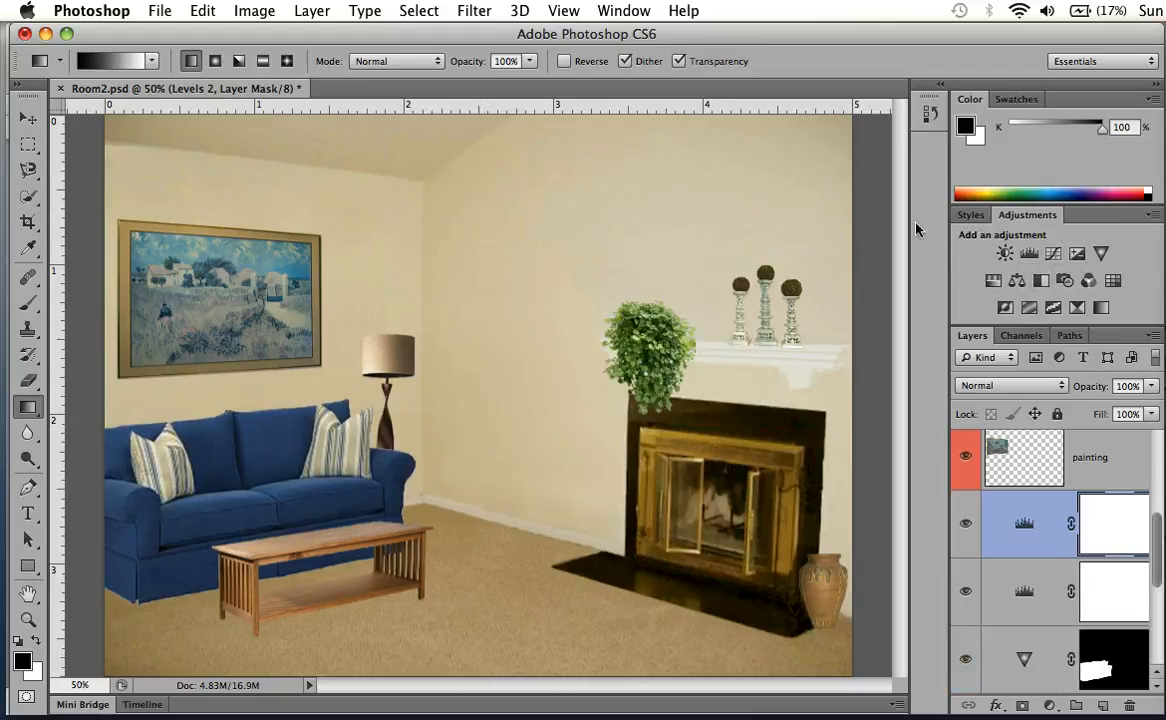
- Add a third Levels adjustment layer with input levels of 46 for shadows, 1.29 for midtones and 253 for highlights
click(1027, 252)
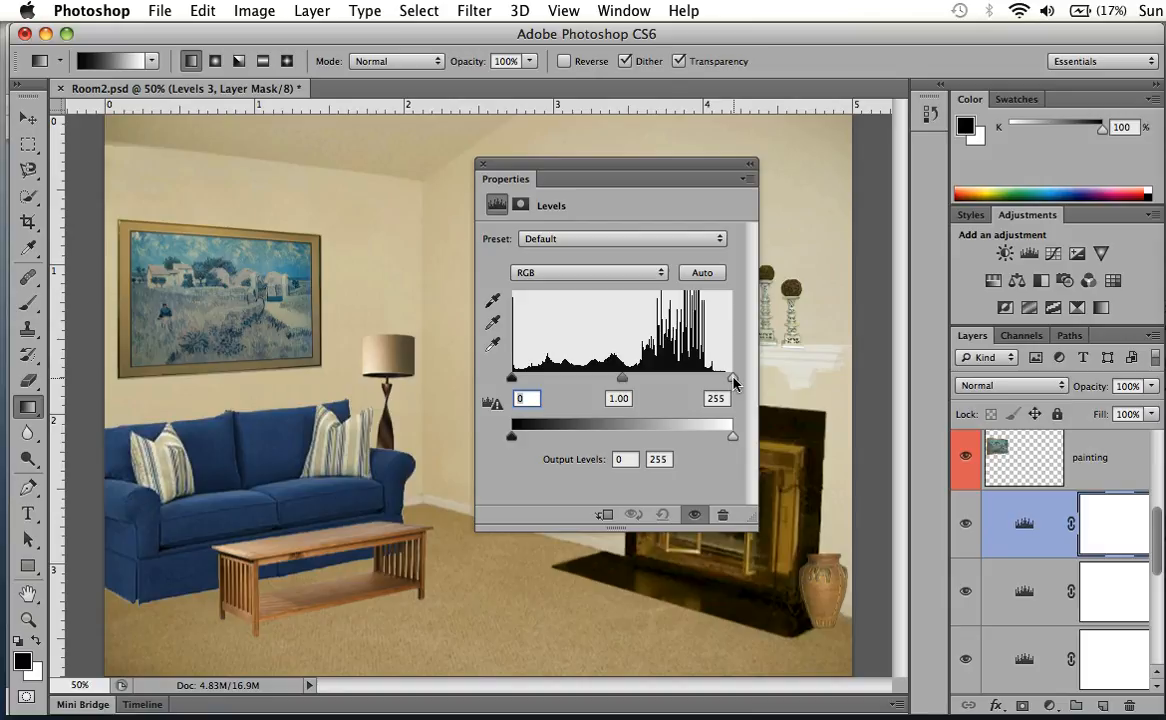
mouse_move(733, 381)
mouse_down()
mouse_move(686, 383)
mouse_move(731, 381)
mouse_up()
drag(513, 377, 550, 386)
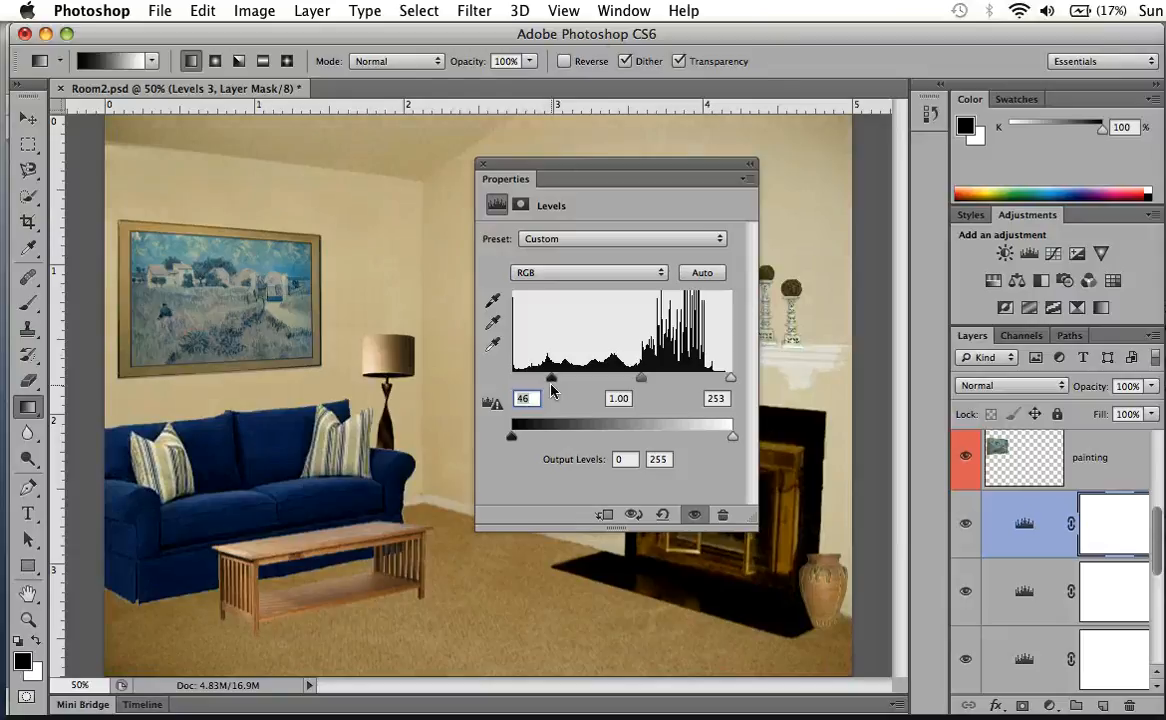
mouse_move(641, 379)
mouse_down()
mouse_move(590, 381)
mouse_move(621, 383)
mouse_up()
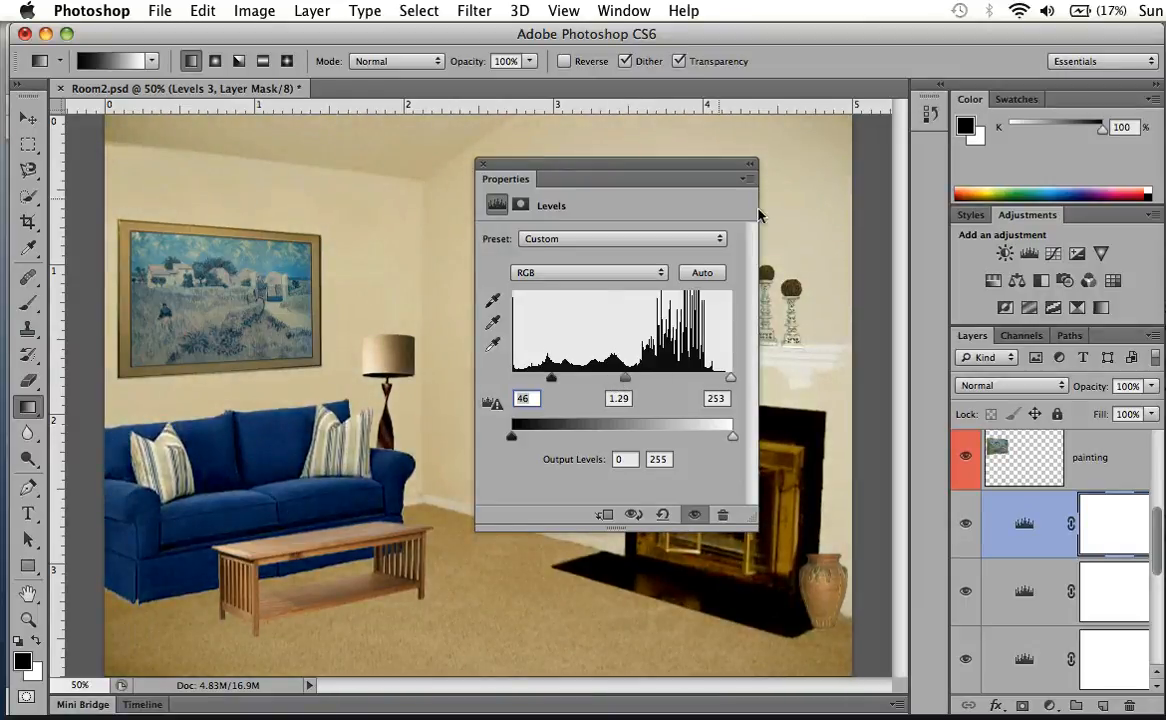
- Apply the automatic correction to the third Levels adjustment layer and close its properties
click(703, 274)
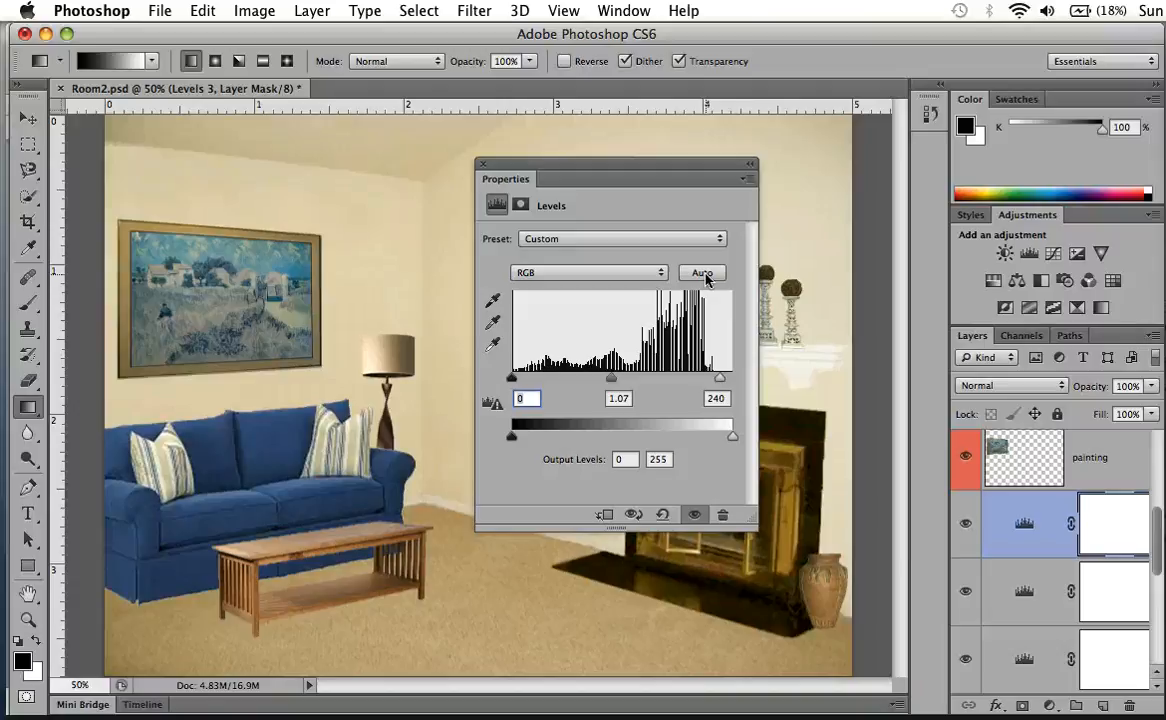
scroll(1090, 540, down, 2)
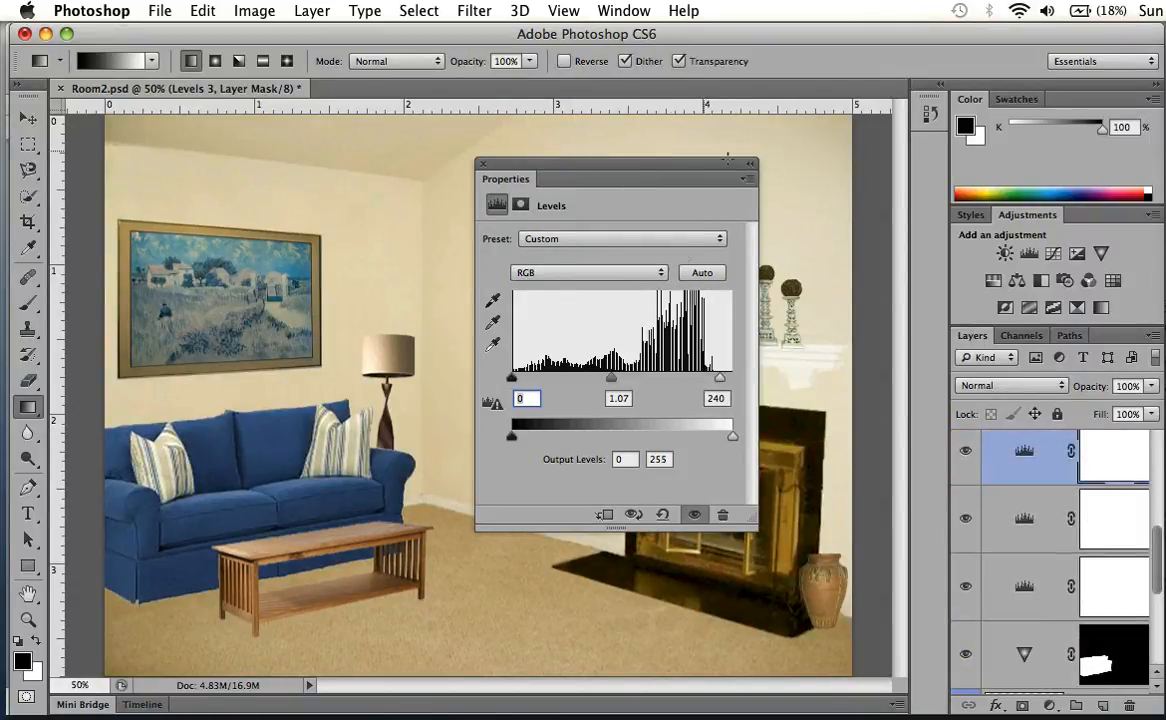
click(482, 164)
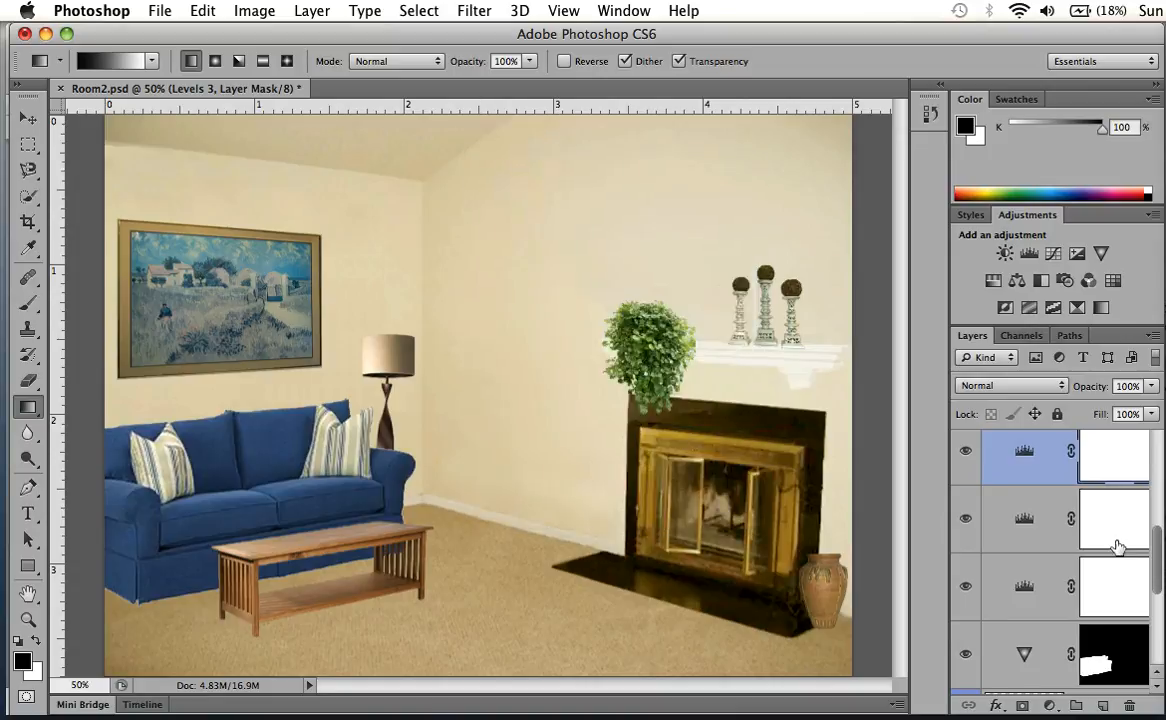
- Delete the two upper Levels adjustment layers, keeping the one directly above the Vibrance 1 layer
scroll(1092, 530, up, 2)
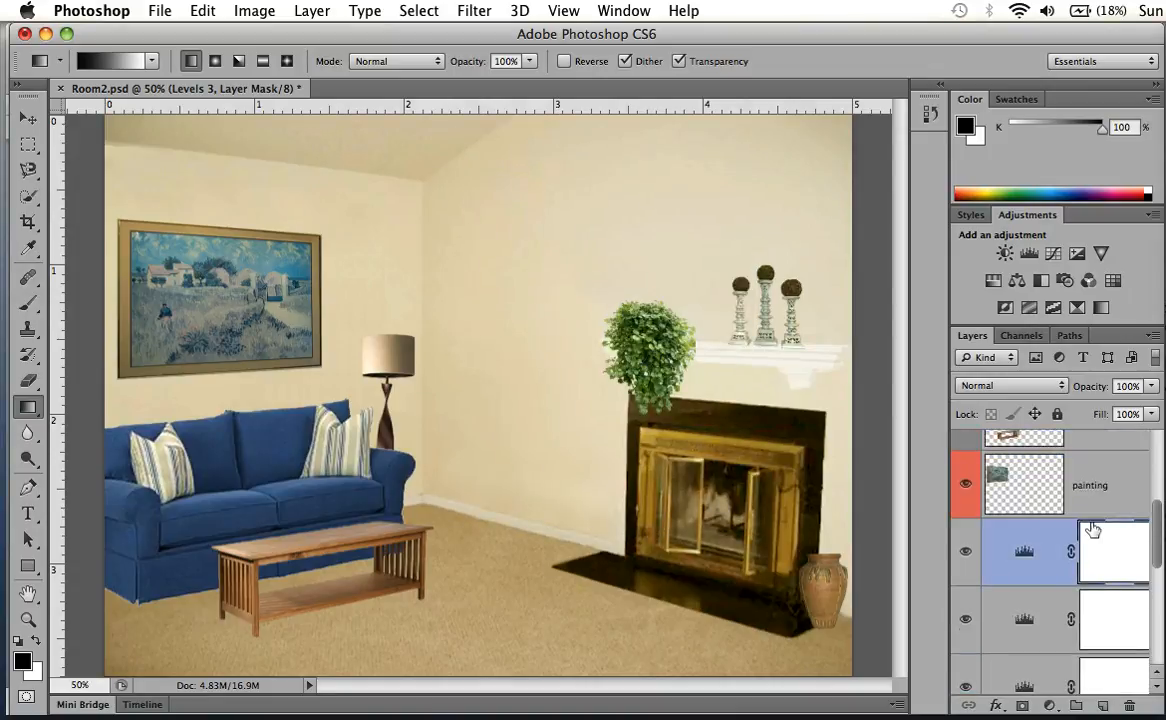
key(Delete)
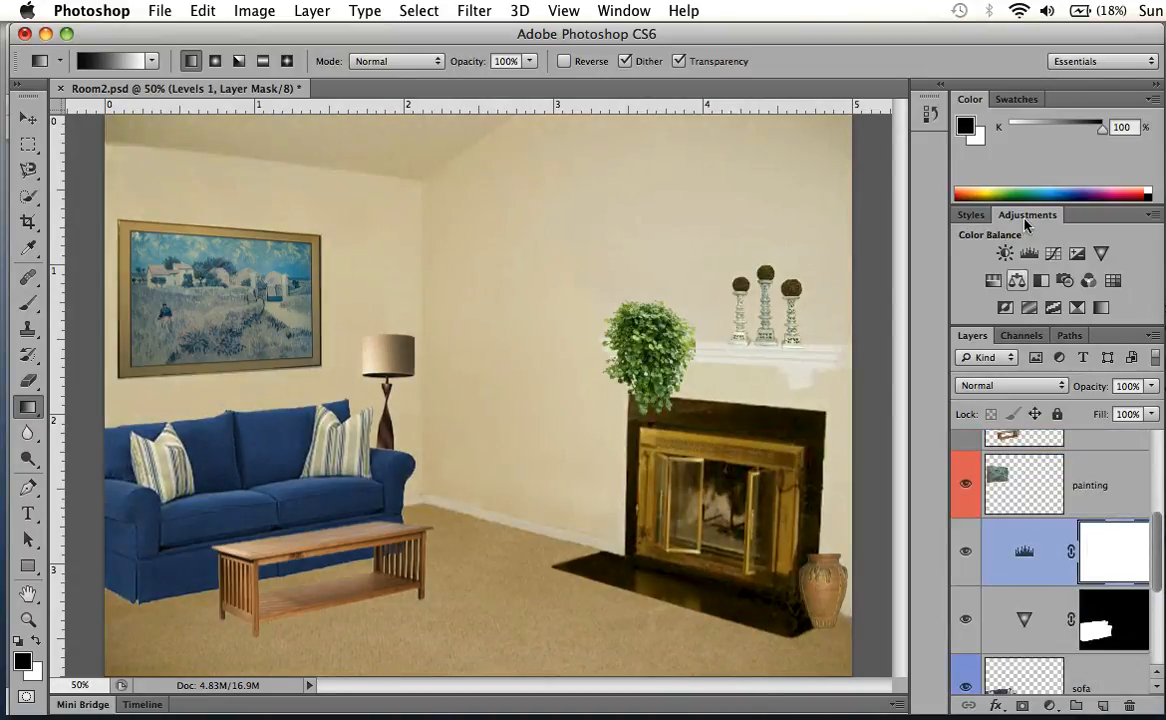